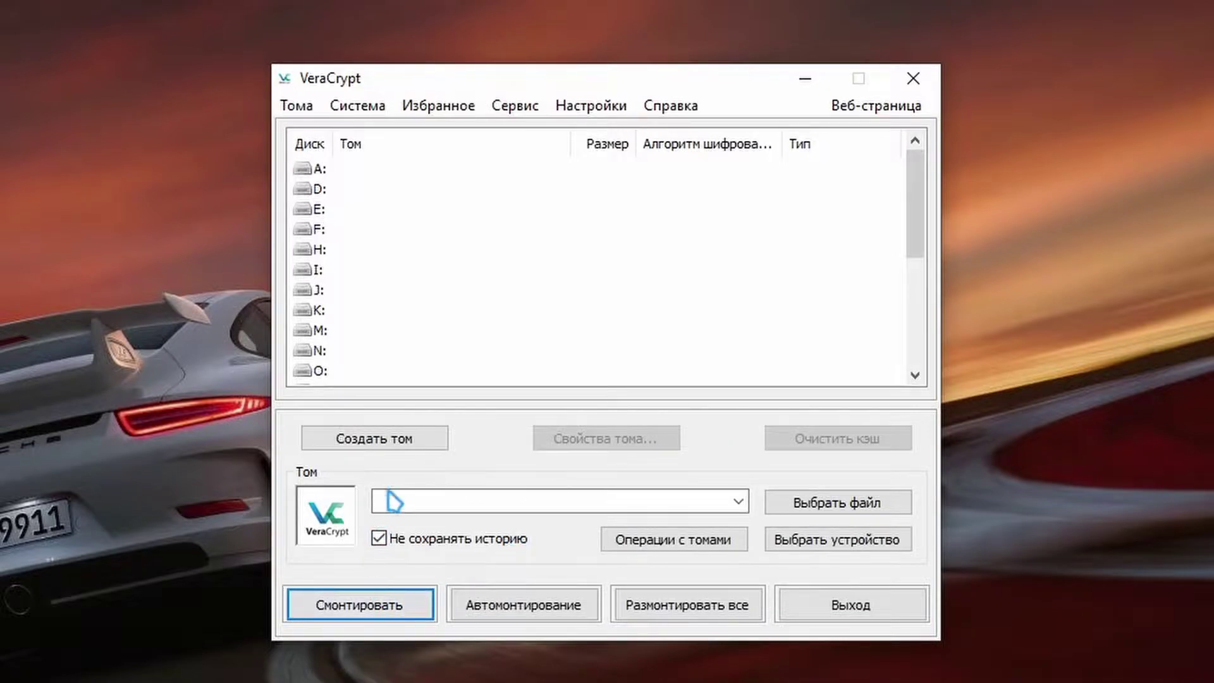
Start a new standard encrypted file-container volume in the Volume Creation Wizard
{"action": "left_click", "coordinate": [445, 443]}
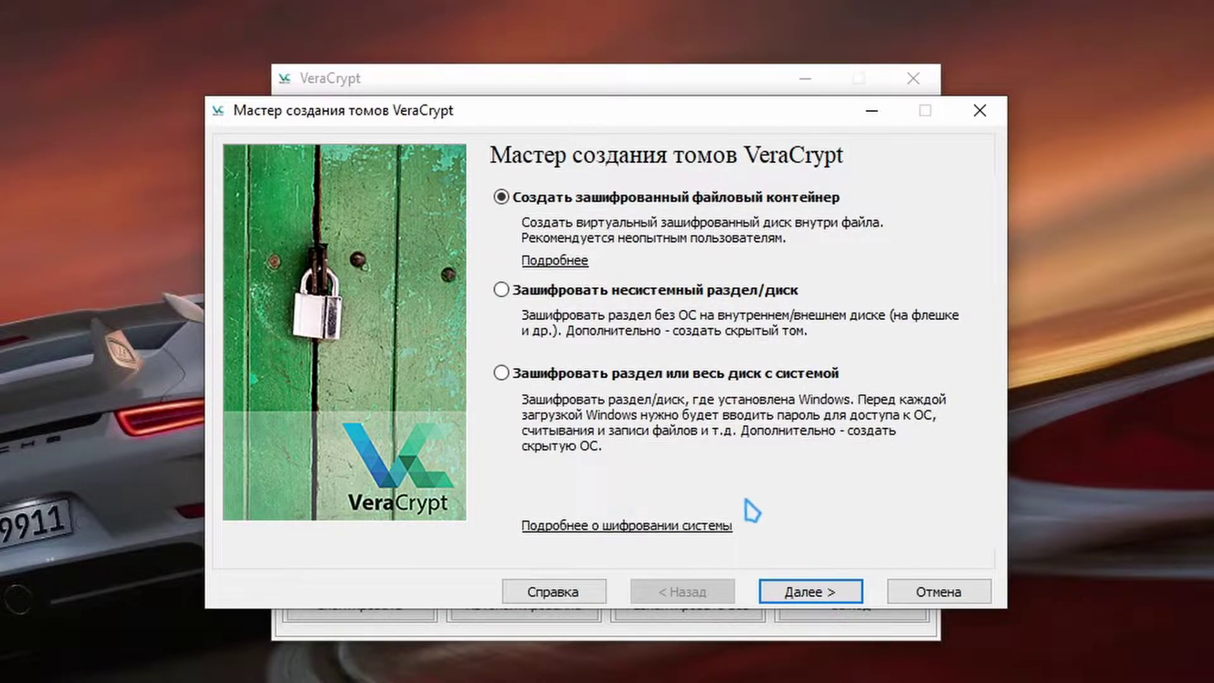
{"action": "left_click", "coordinate": [814, 598]}
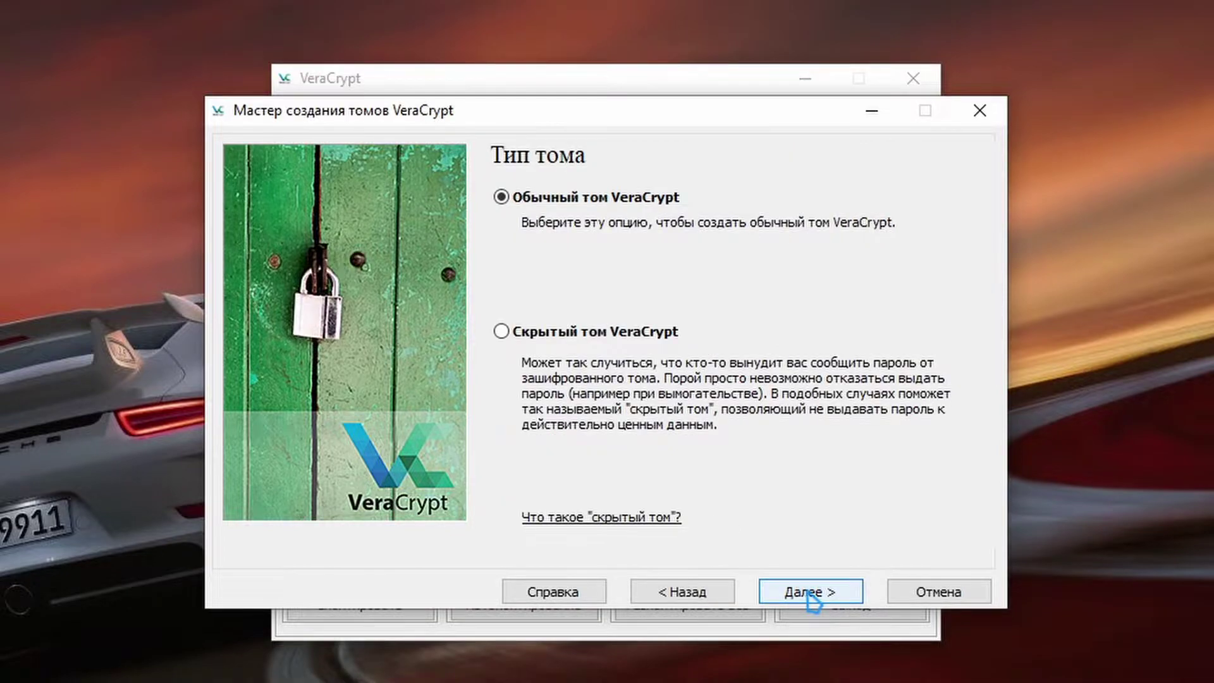
{"action": "left_click", "coordinate": [808, 594]}
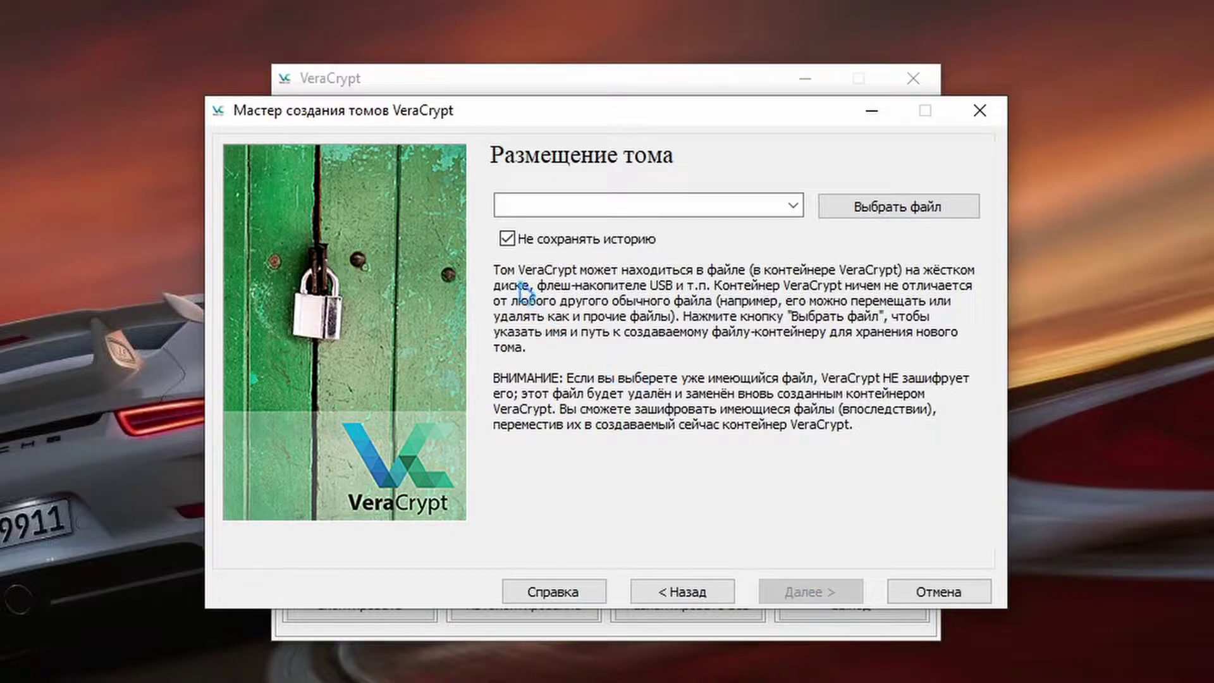
Enable history saving and set the container location to a new .pdf file on the Desktop
{"action": "left_click", "coordinate": [623, 240]}
{"action": "left_click", "coordinate": [823, 207]}
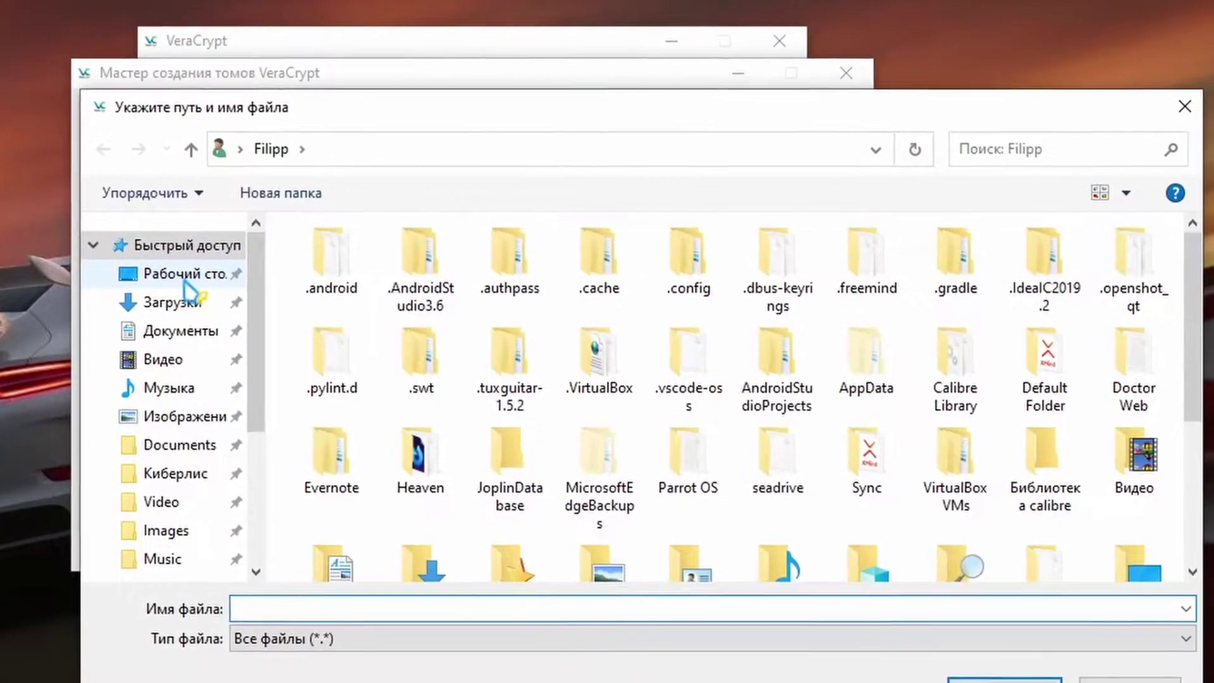
{"action": "left_click", "coordinate": [256, 295]}
{"action": "left_click", "coordinate": [363, 629]}
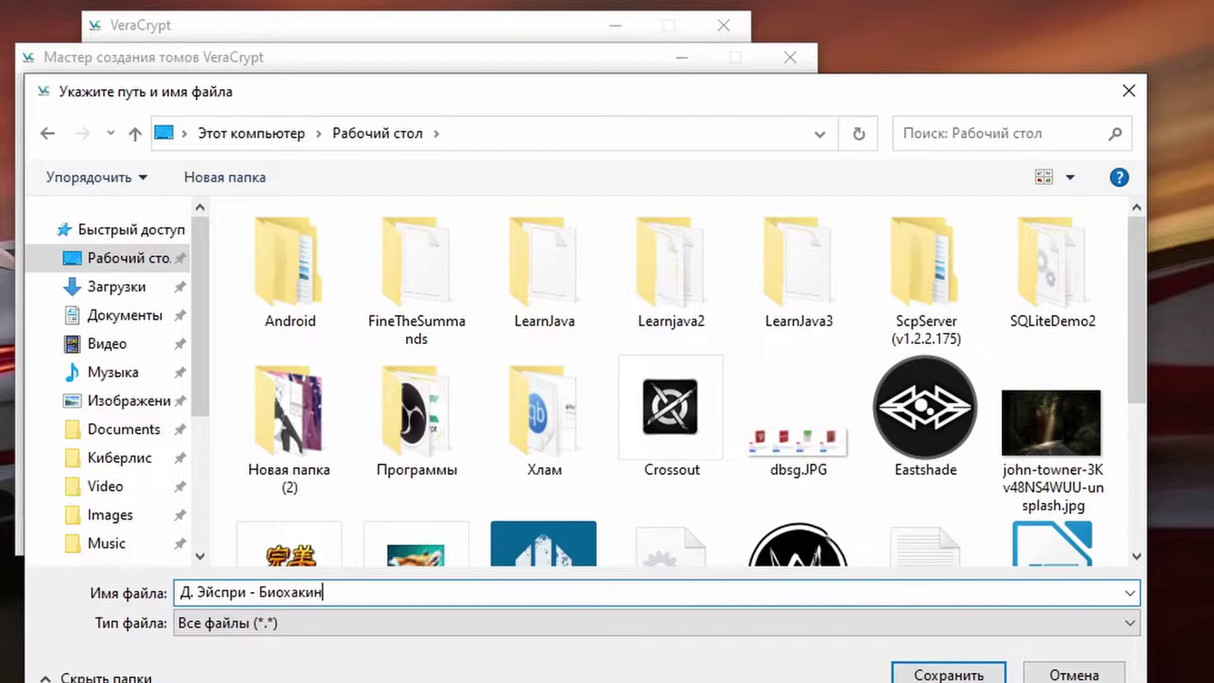
{"action": "type", "text": "pdf"}
{"action": "key", "text": "Return"}
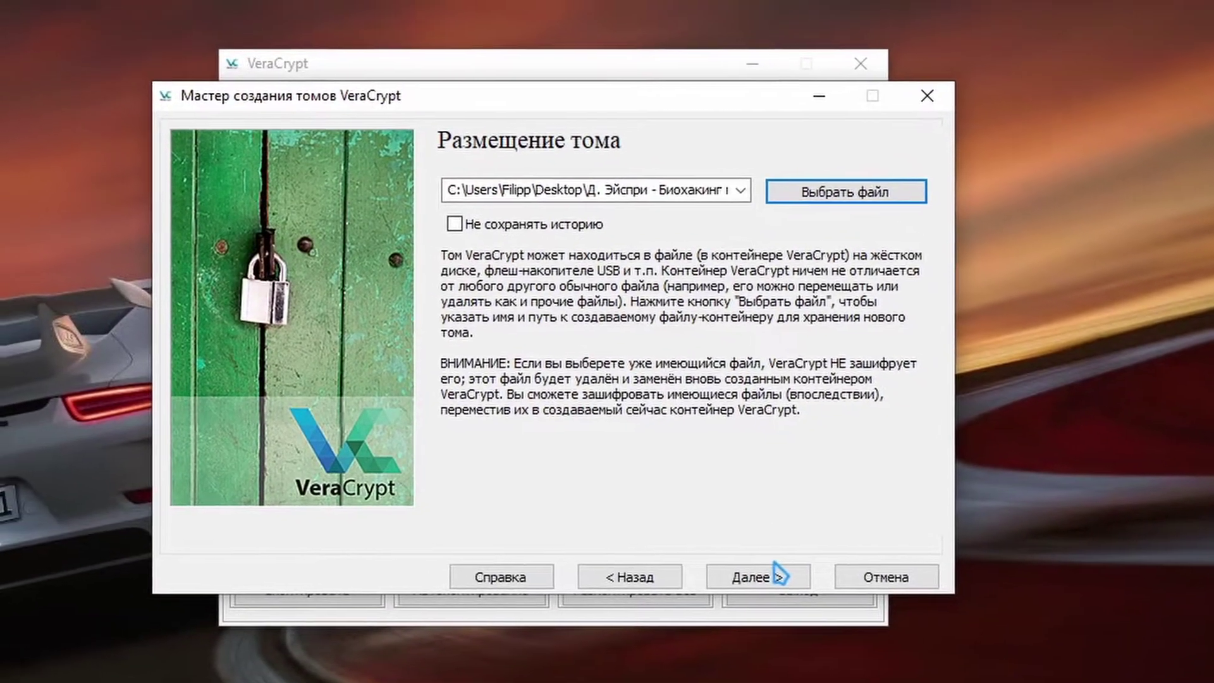
Accept the location, keep AES with SHA-512, and enter 20 MB as the container size
{"action": "left_click", "coordinate": [623, 538]}
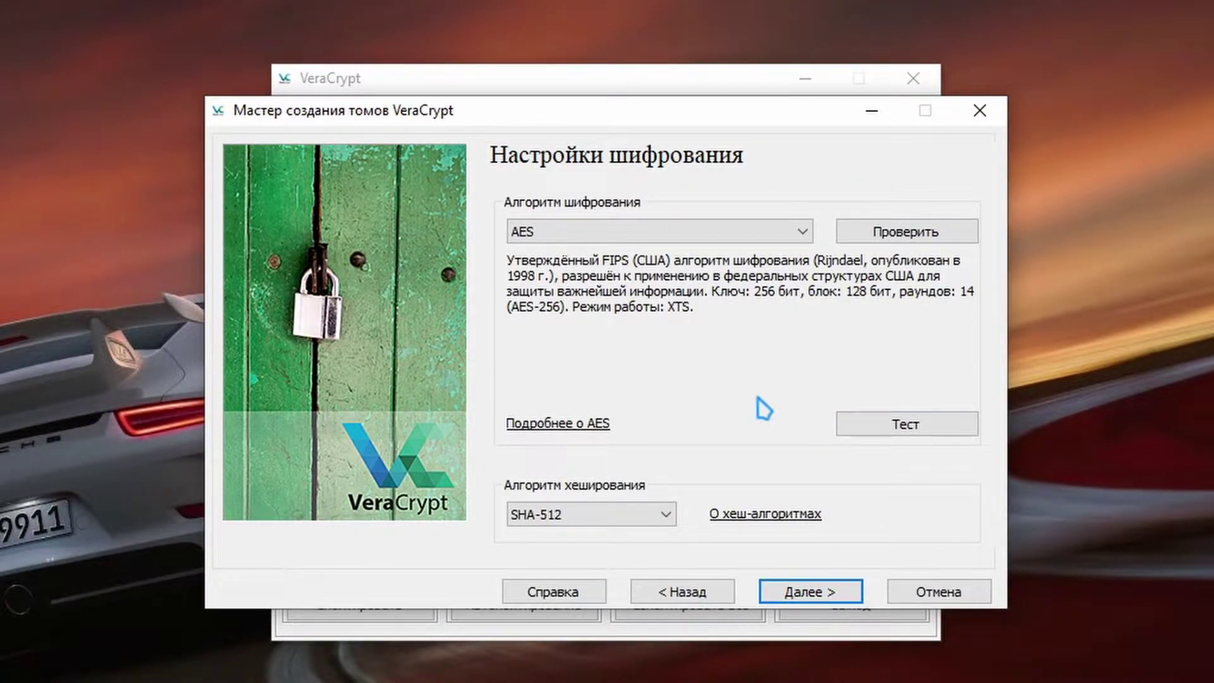
{"action": "left_click", "coordinate": [809, 588]}
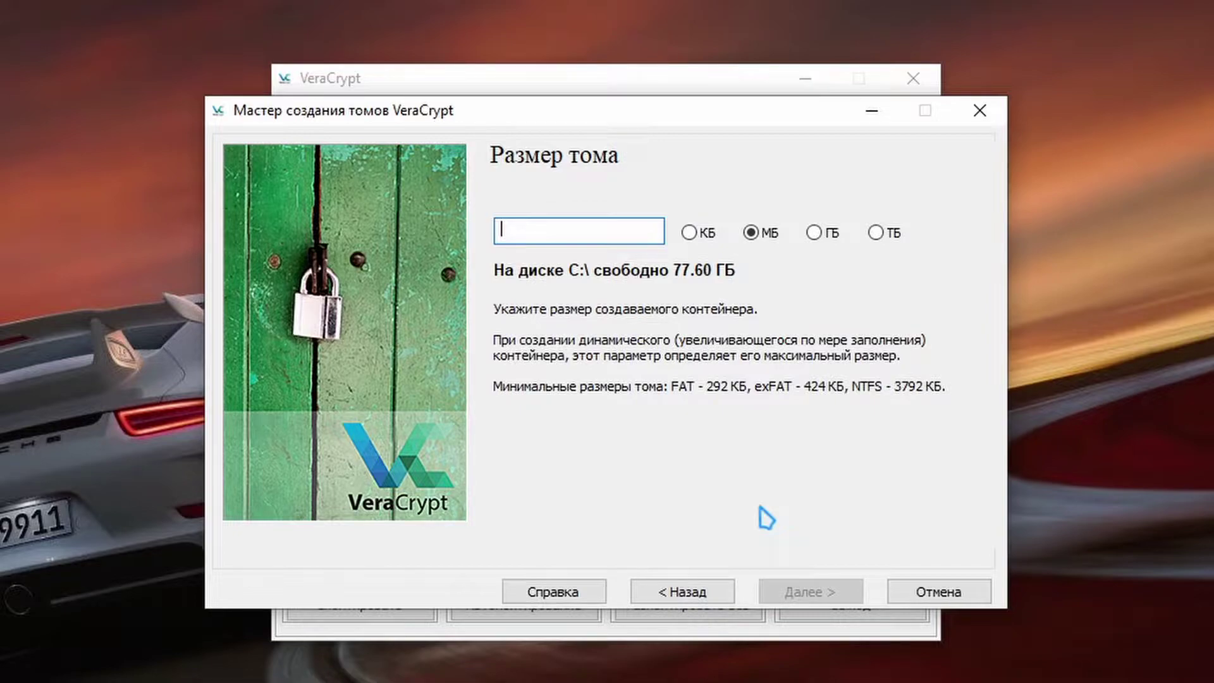
{"action": "type", "text": "20"}
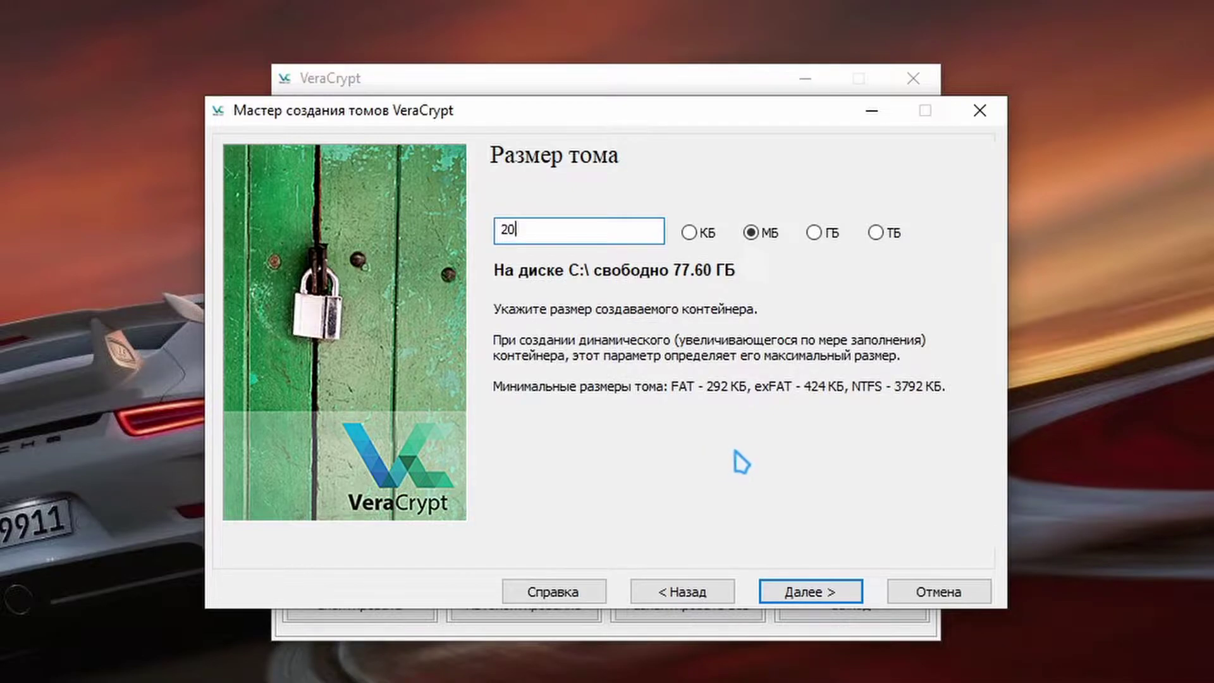
{"action": "left_click", "coordinate": [799, 591]}
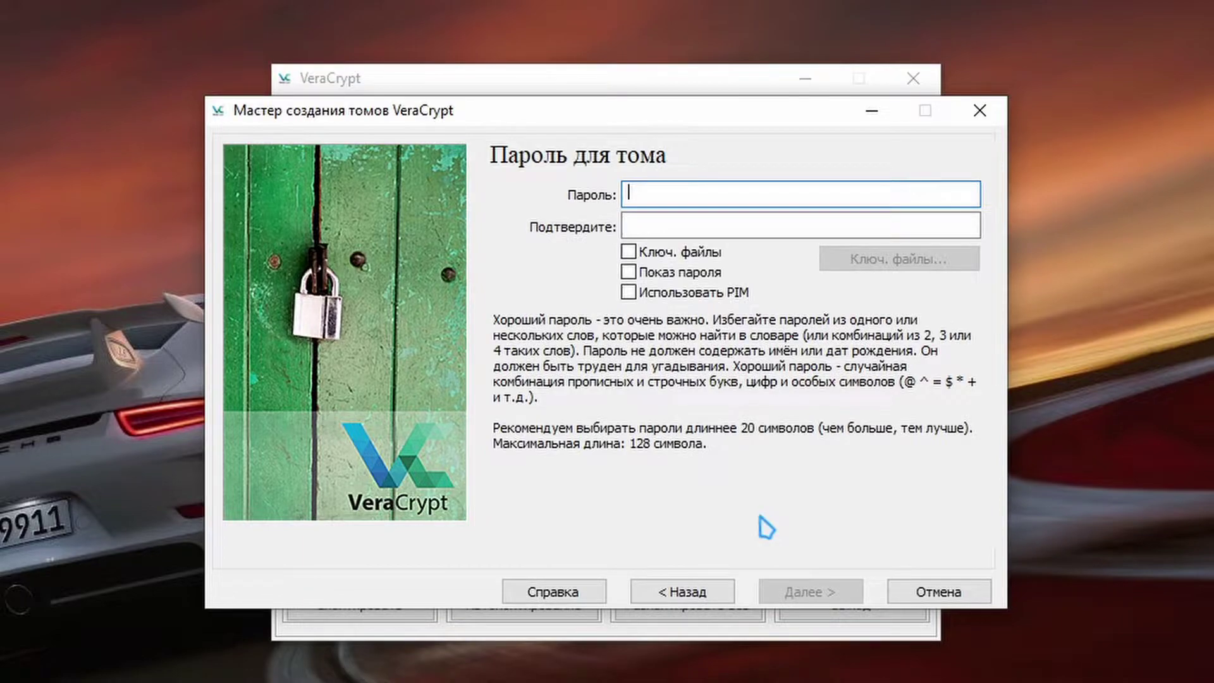
Try the keyfiles option, close the keyfile list empty, and leave keyfiles disabled
{"action": "left_click", "coordinate": [628, 252]}
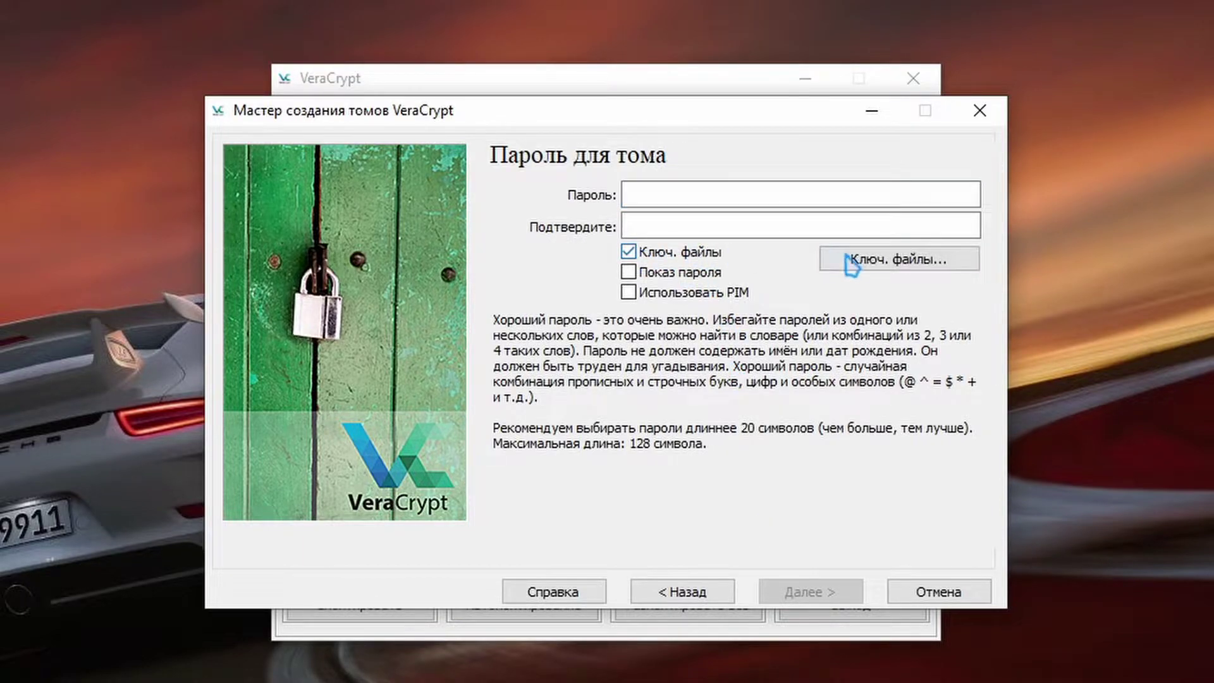
{"action": "left_click", "coordinate": [850, 261]}
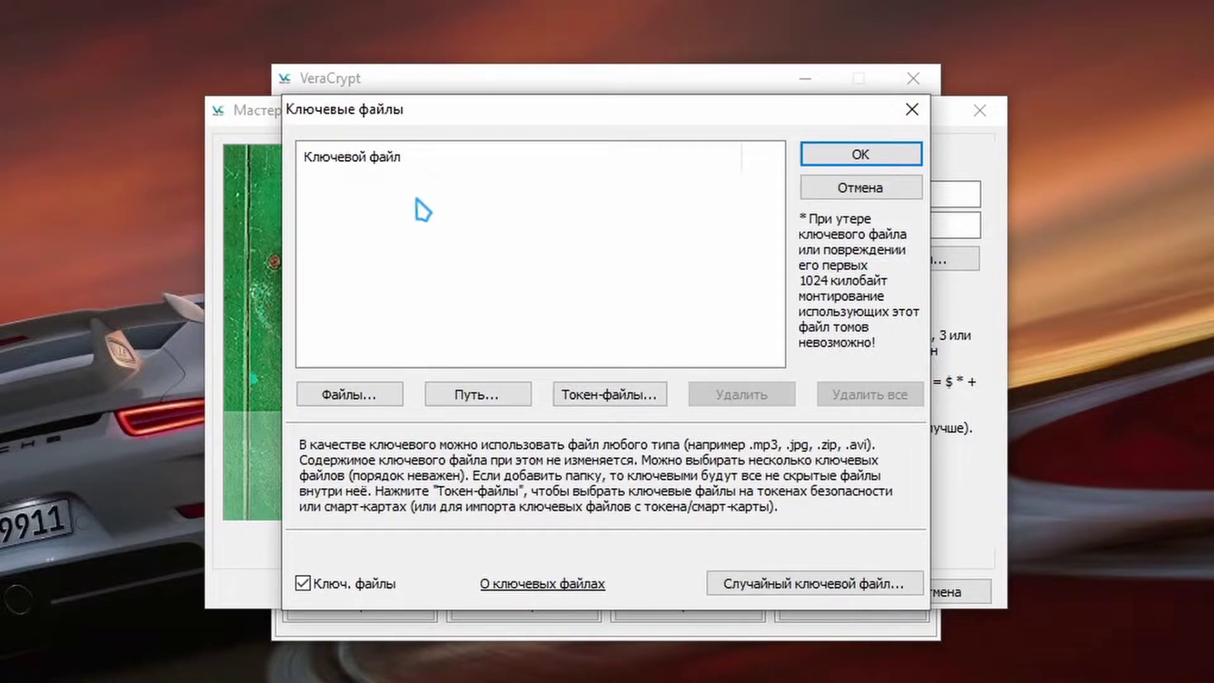
{"action": "left_click", "coordinate": [842, 186]}
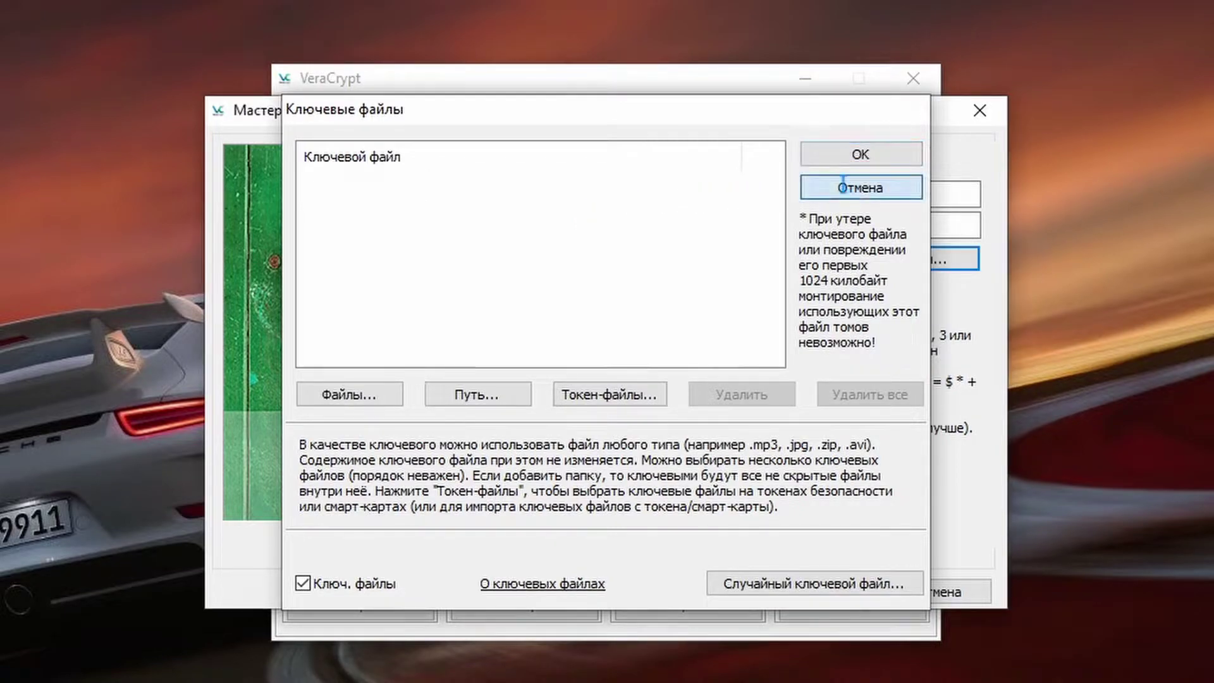
{"action": "left_click", "coordinate": [628, 252]}
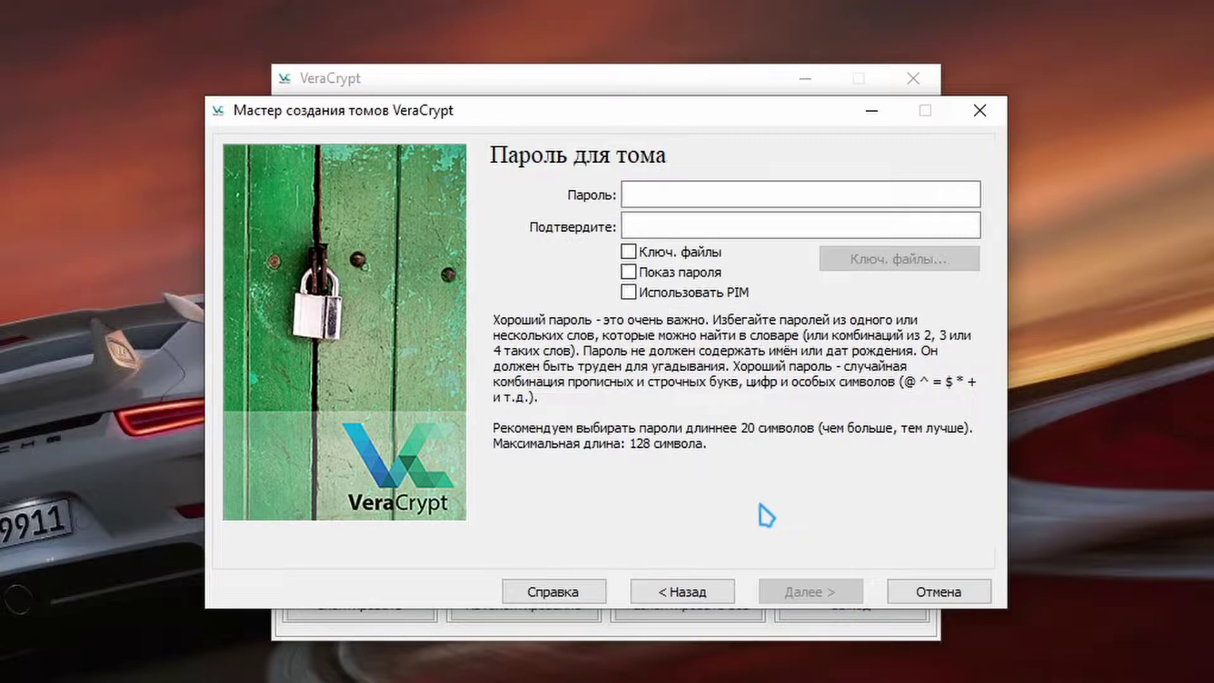
Enter and confirm a four-character volume password, then continue
{"action": "left_click", "coordinate": [684, 197]}
{"action": "type", "text": "1234"}
{"action": "left_click", "coordinate": [685, 227]}
{"action": "type", "text": "1"}
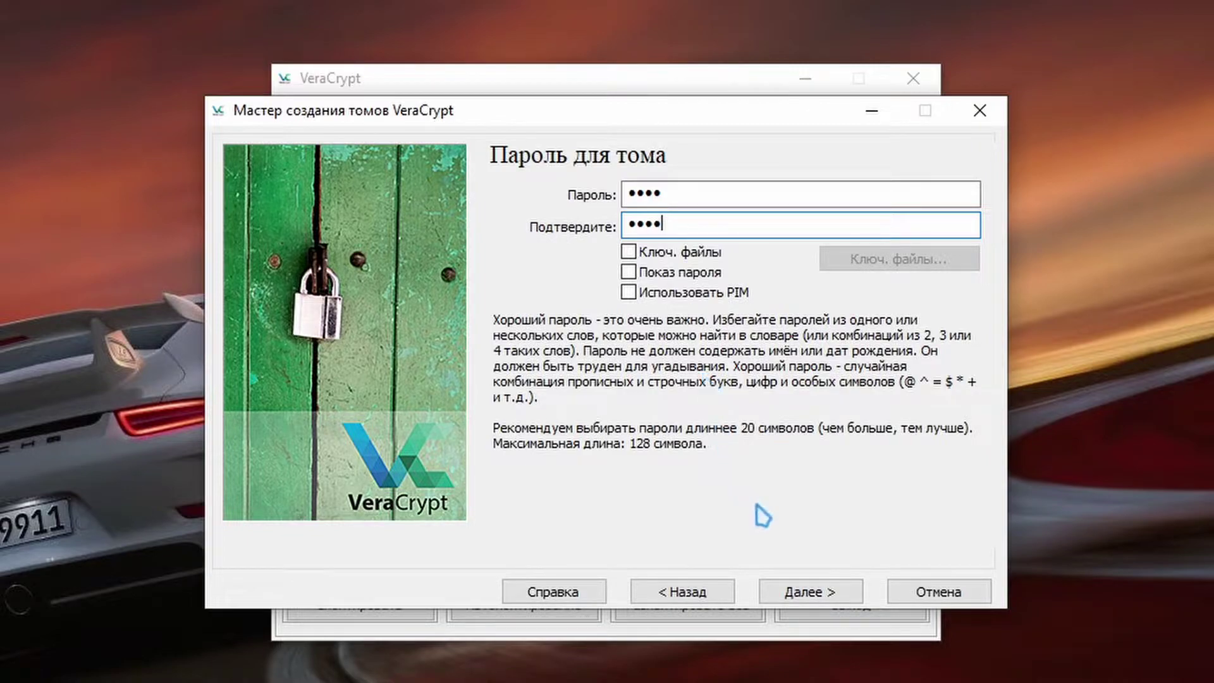
{"action": "left_click", "coordinate": [814, 594]}
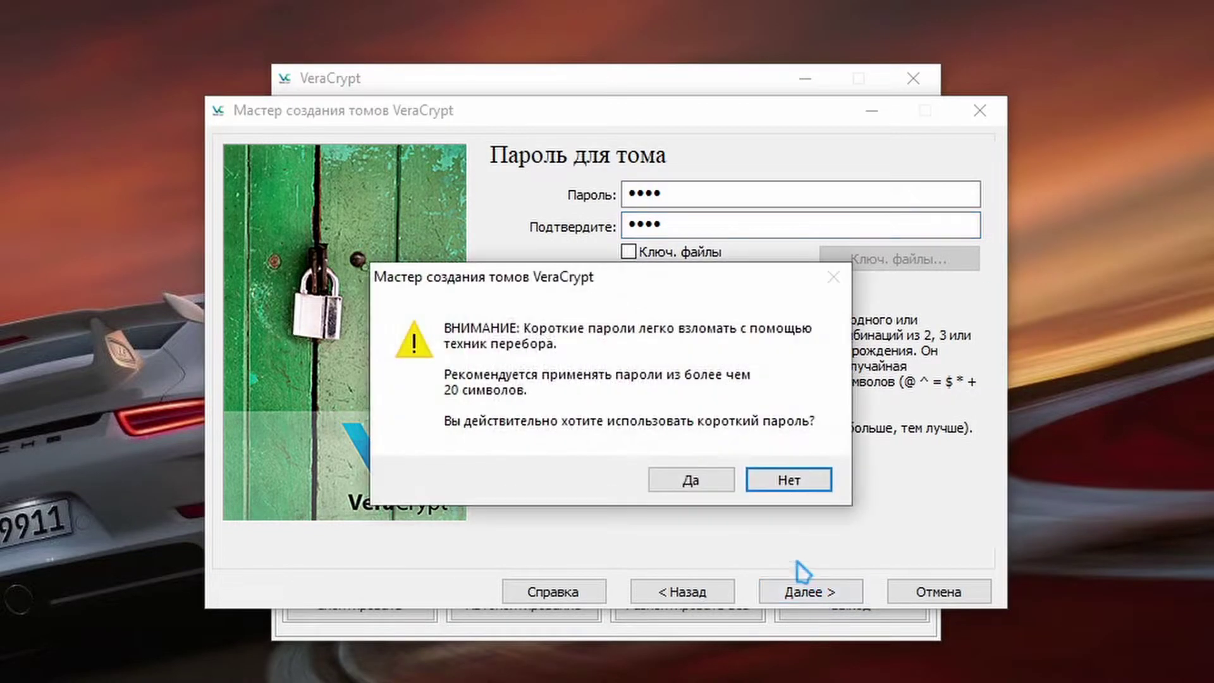
Accept the short password, format the 20 MB container as FAT, and dismiss the success message
{"action": "left_click", "coordinate": [700, 482]}
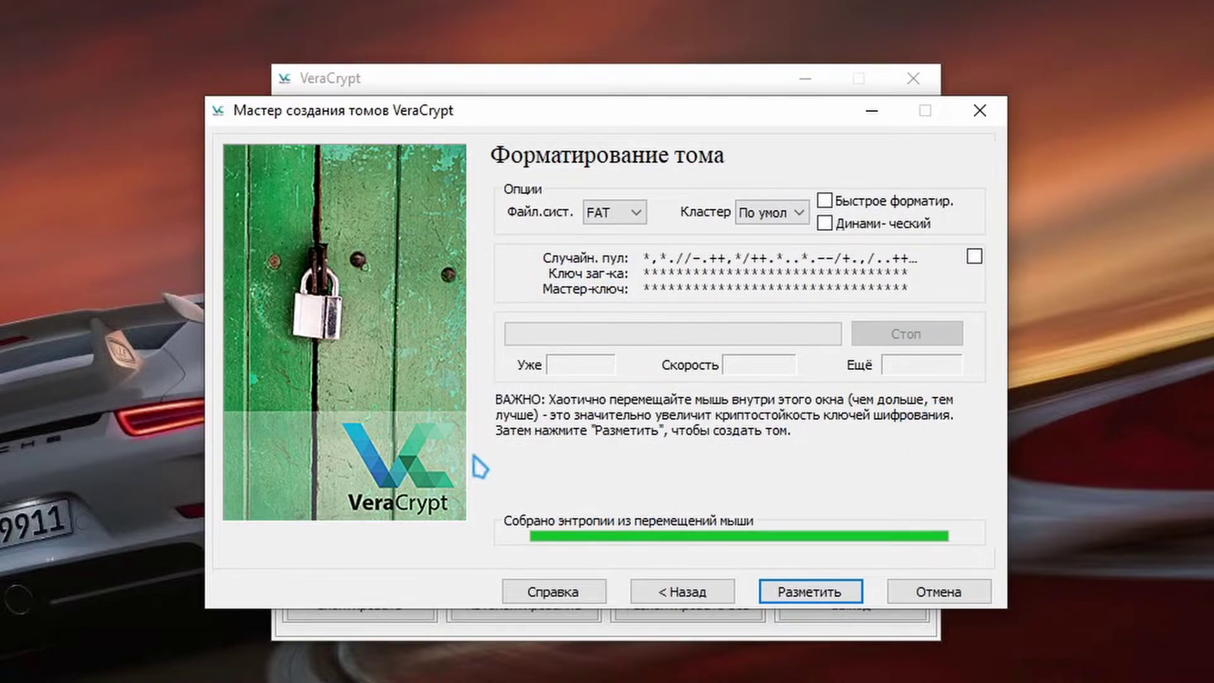
{"action": "left_click", "coordinate": [817, 597]}
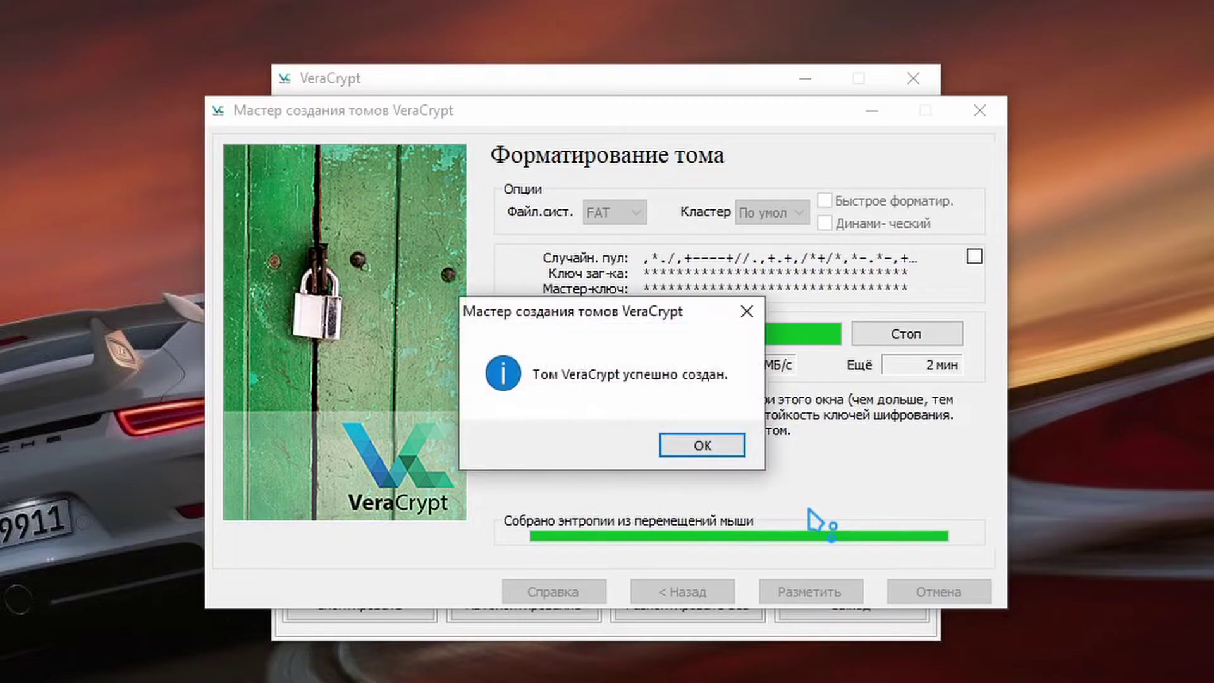
{"action": "left_click", "coordinate": [709, 450]}
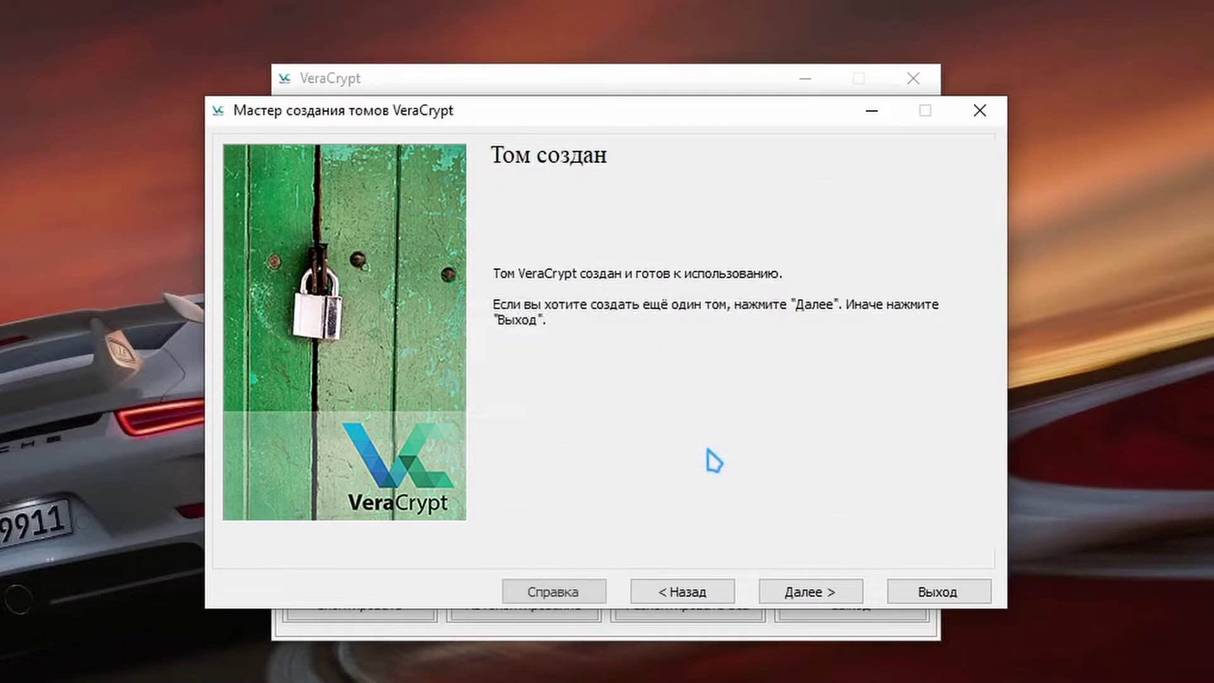
Close the wizard and set the desktop PDF as the volume file to mount
{"action": "left_click", "coordinate": [928, 589]}
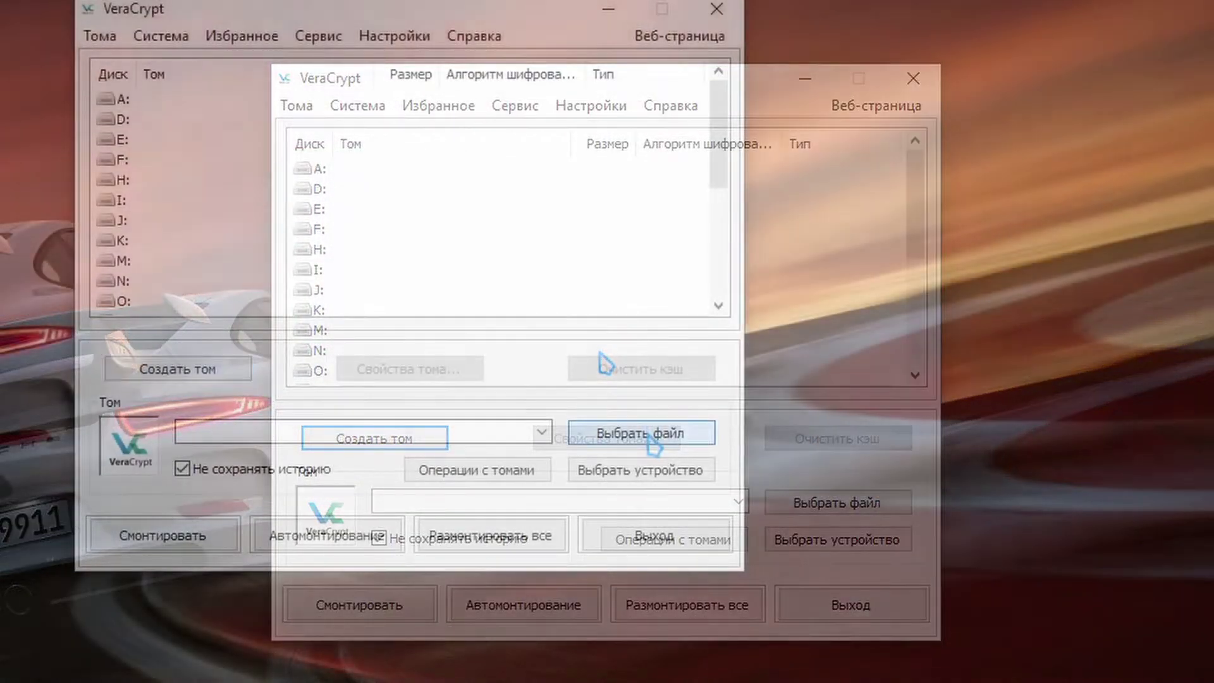
{"action": "left_click", "coordinate": [838, 502]}
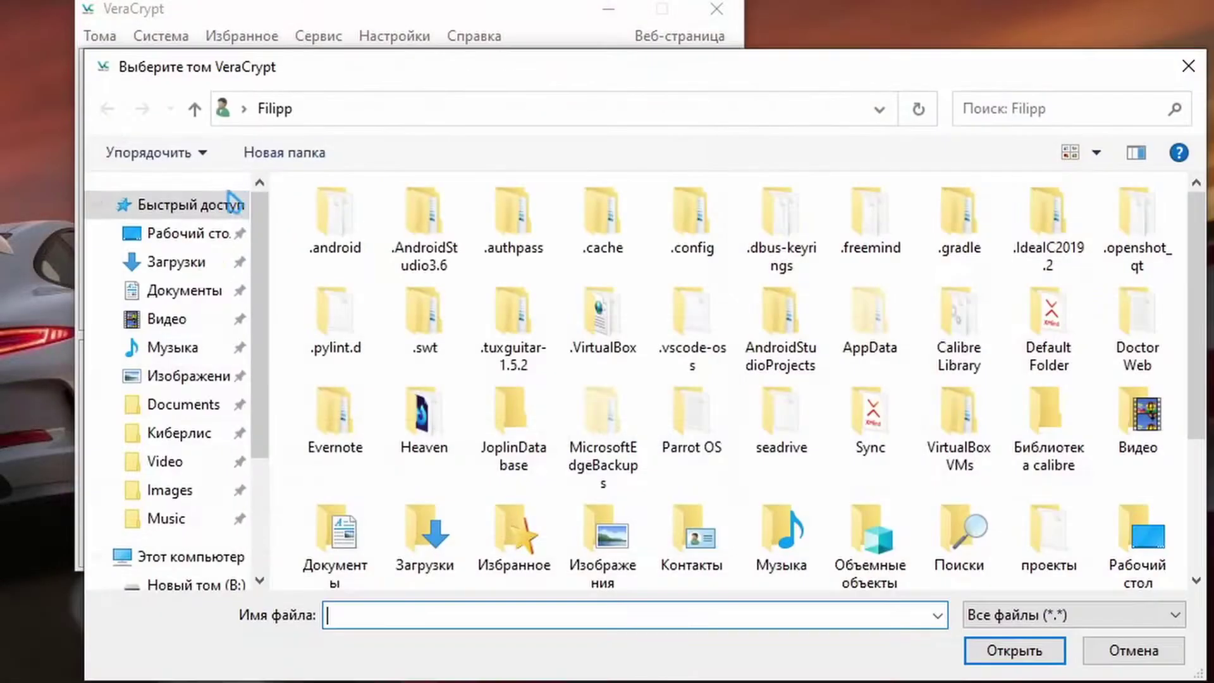
{"action": "left_click", "coordinate": [177, 233]}
{"action": "scroll", "coordinate": [480, 351], "scroll_direction": "down", "scroll_amount": 3}
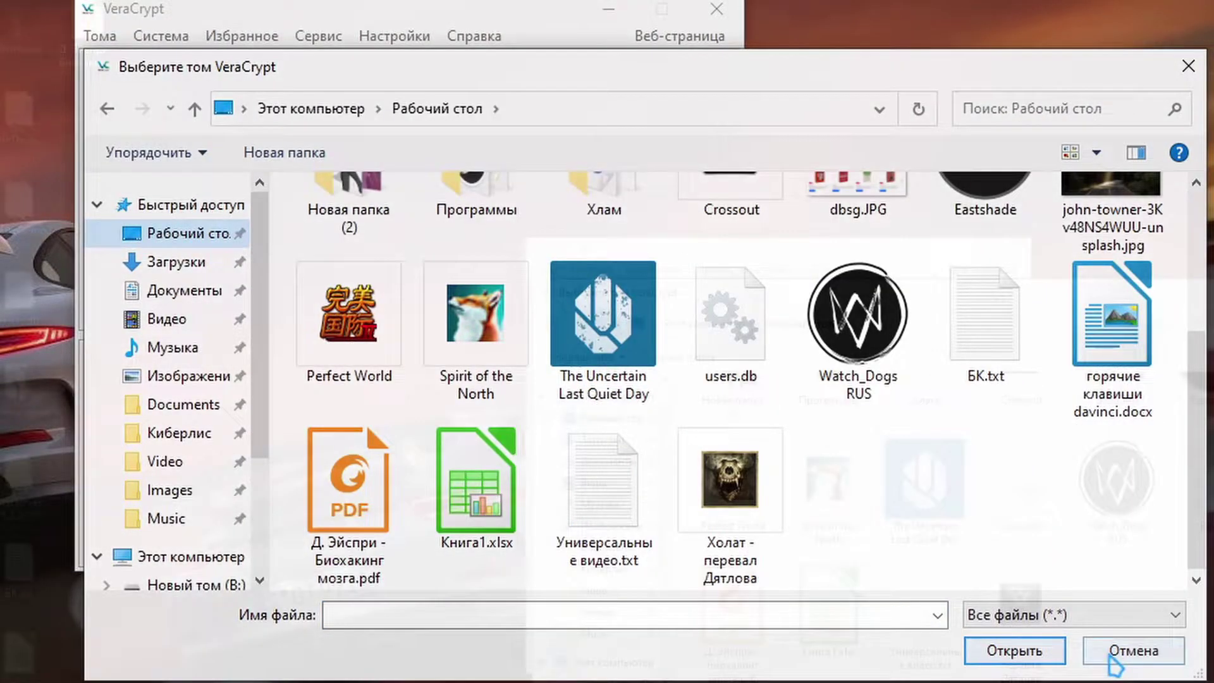
{"action": "left_click", "coordinate": [1075, 650]}
{"action": "left_click_drag", "start_coordinate": [87, 26], "coordinate": [695, 567]}
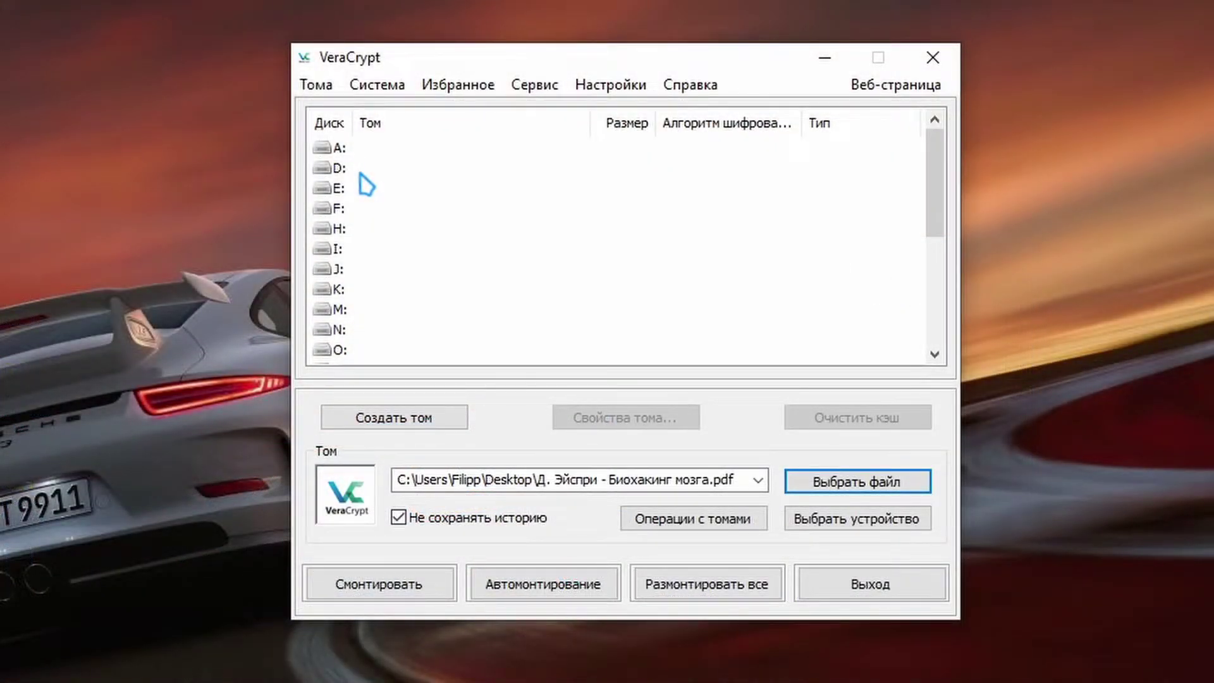
Mount the container as drive D: using its volume password
{"action": "left_click", "coordinate": [331, 169]}
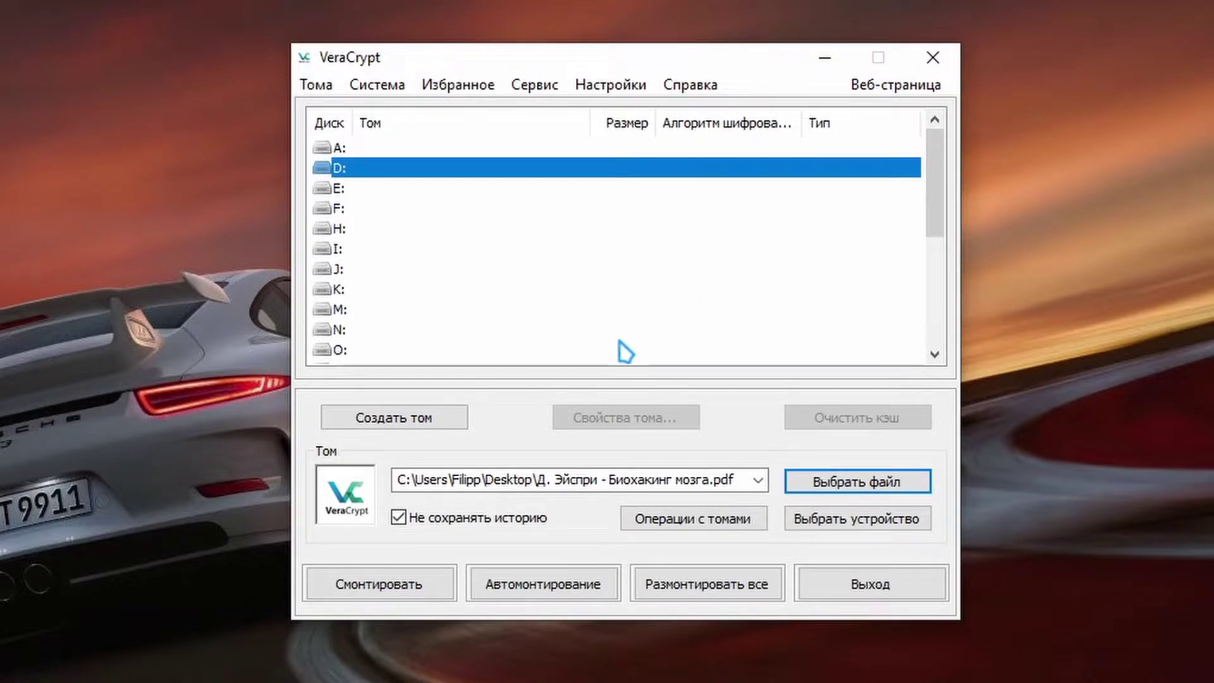
{"action": "left_click", "coordinate": [395, 591]}
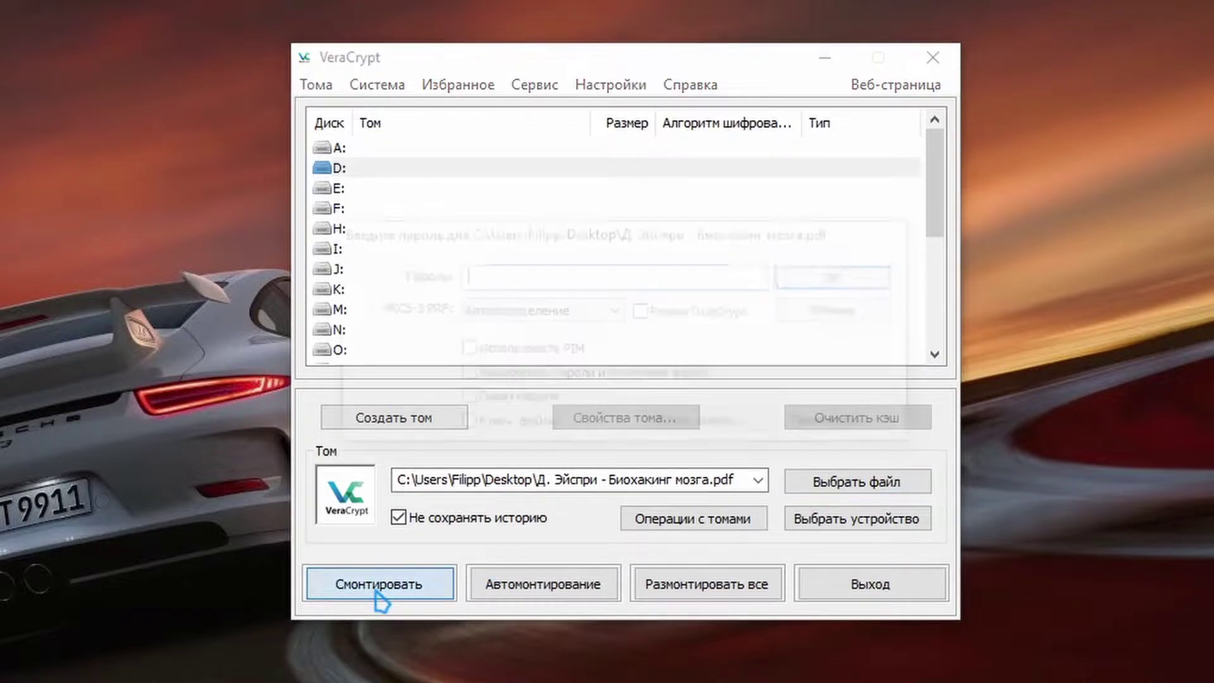
{"action": "type", "text": "1234"}
{"action": "left_click", "coordinate": [846, 284]}
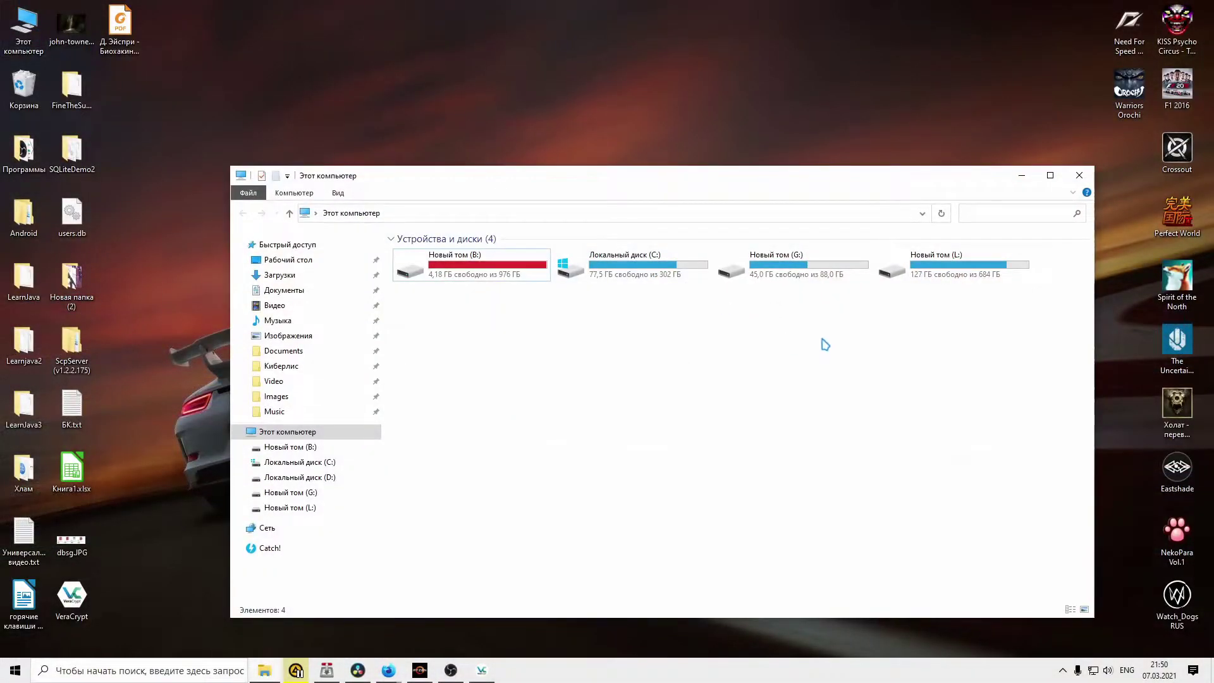
Refresh This PC so the mounted Локальный диск (D:) appears, and open it
{"action": "right_click", "coordinate": [825, 345]}
{"action": "left_click", "coordinate": [866, 390]}
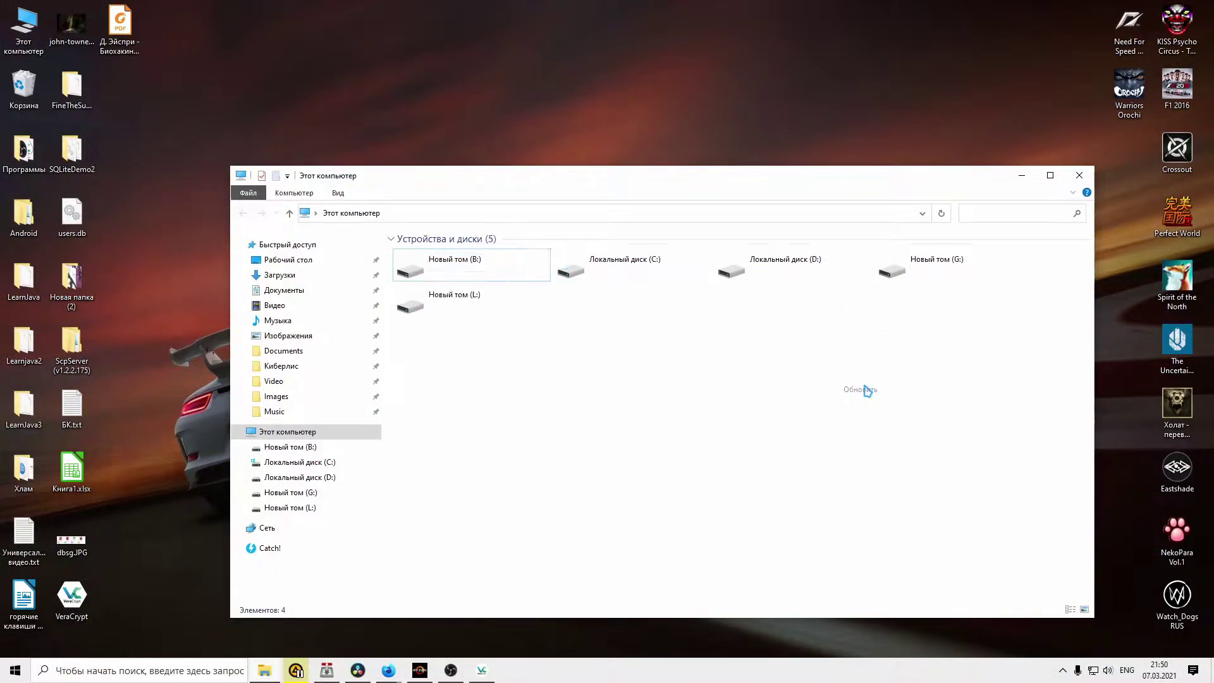
{"action": "double_click", "coordinate": [774, 270]}
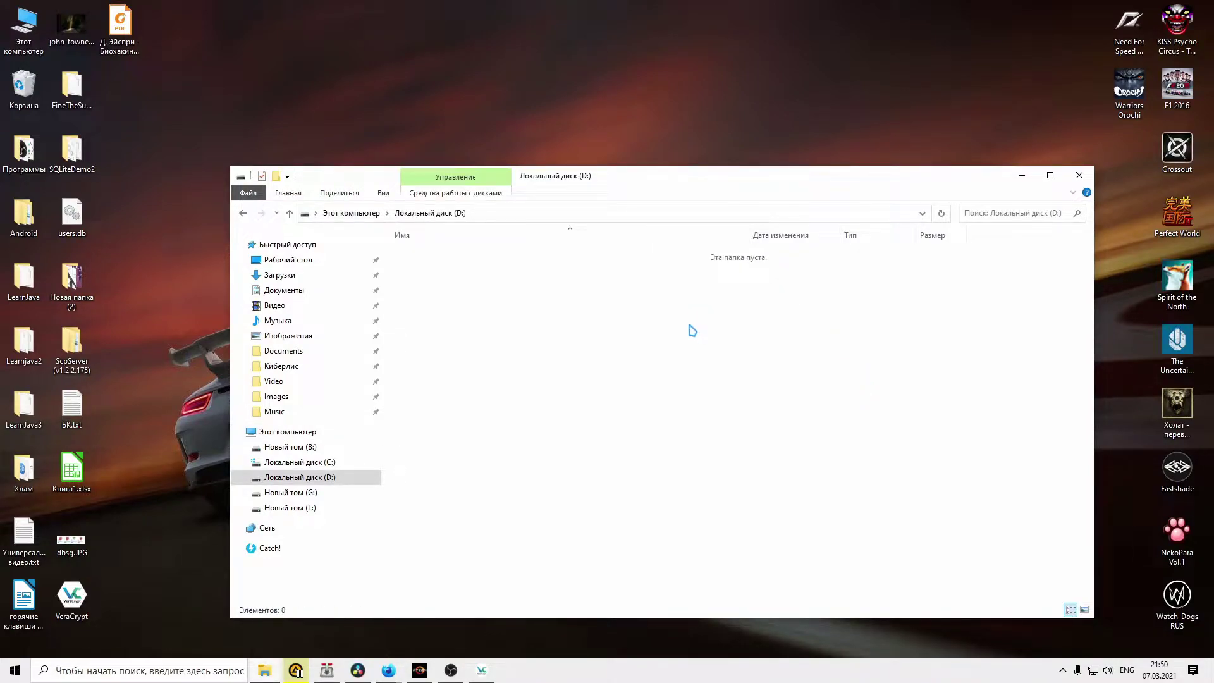
{"action": "left_click", "coordinate": [244, 214]}
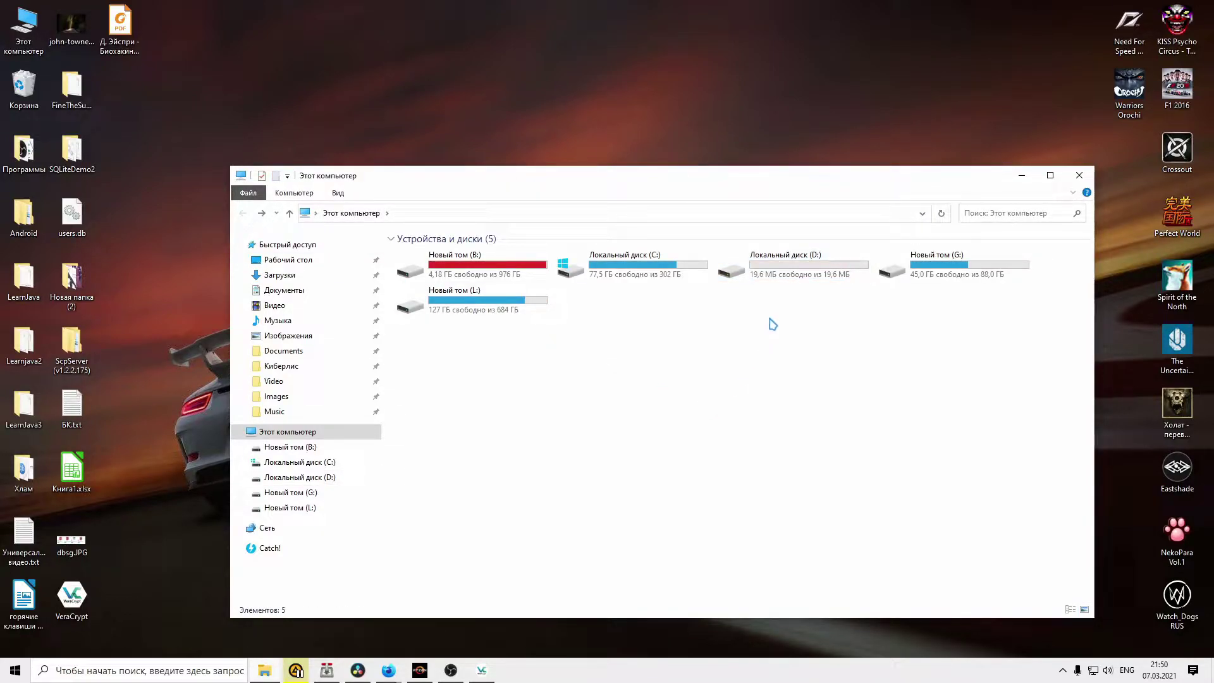
{"action": "double_click", "coordinate": [790, 269]}
Copy the john-towner photo, Книга1.xlsx, dbsg.JPG, Универсальные видео.txt and горячие клавиши davinci.docx onto D:
{"action": "left_click_drag", "start_coordinate": [71, 28], "coordinate": [537, 398]}
{"action": "left_click_drag", "start_coordinate": [72, 468], "coordinate": [601, 405]}
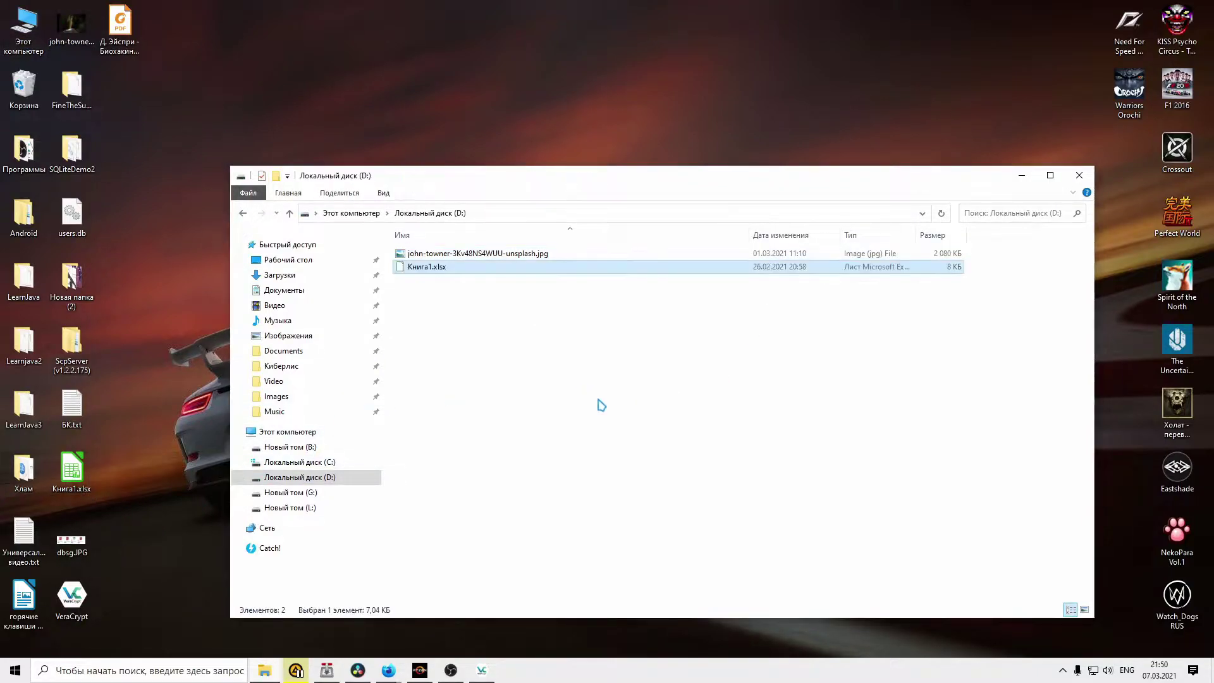
{"action": "left_click_drag", "start_coordinate": [72, 541], "coordinate": [577, 409]}
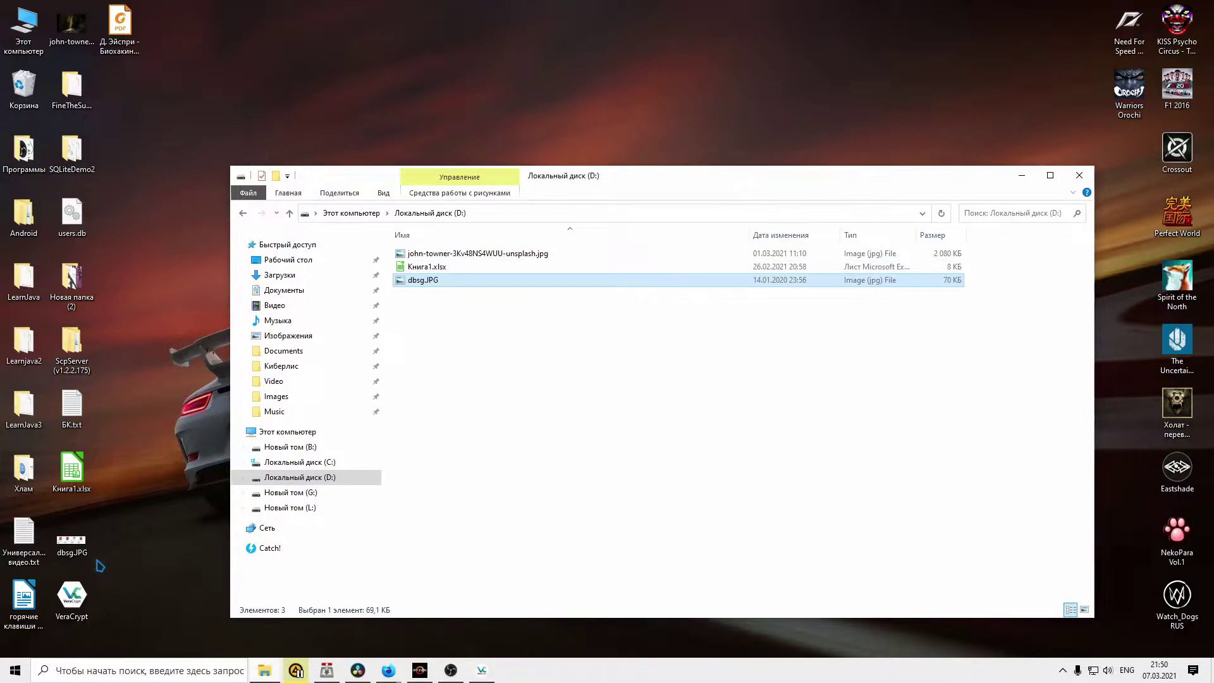
{"action": "left_click", "coordinate": [23, 534]}
{"action": "left_click", "coordinate": [23, 600], "text": "ctrl"}
{"action": "left_click_drag", "start_coordinate": [23, 600], "coordinate": [483, 377]}
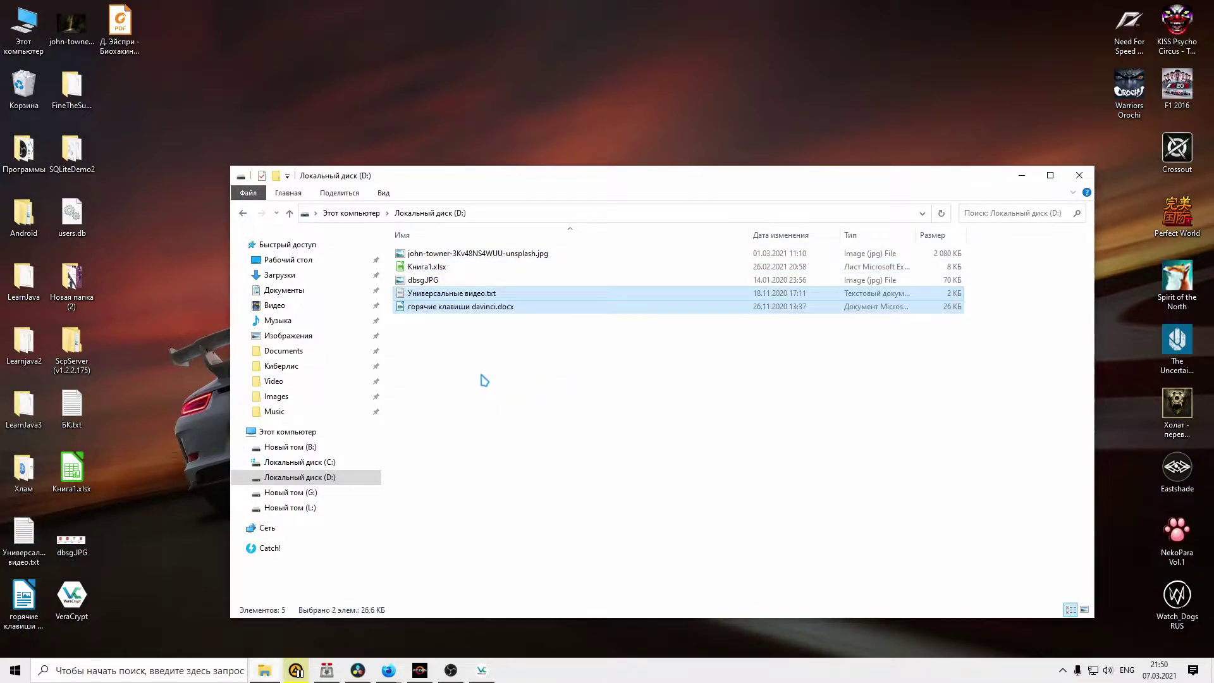
Verify the copied john-towner photo and Универсальные видео.txt open correctly from D:
{"action": "double_click", "coordinate": [437, 253]}
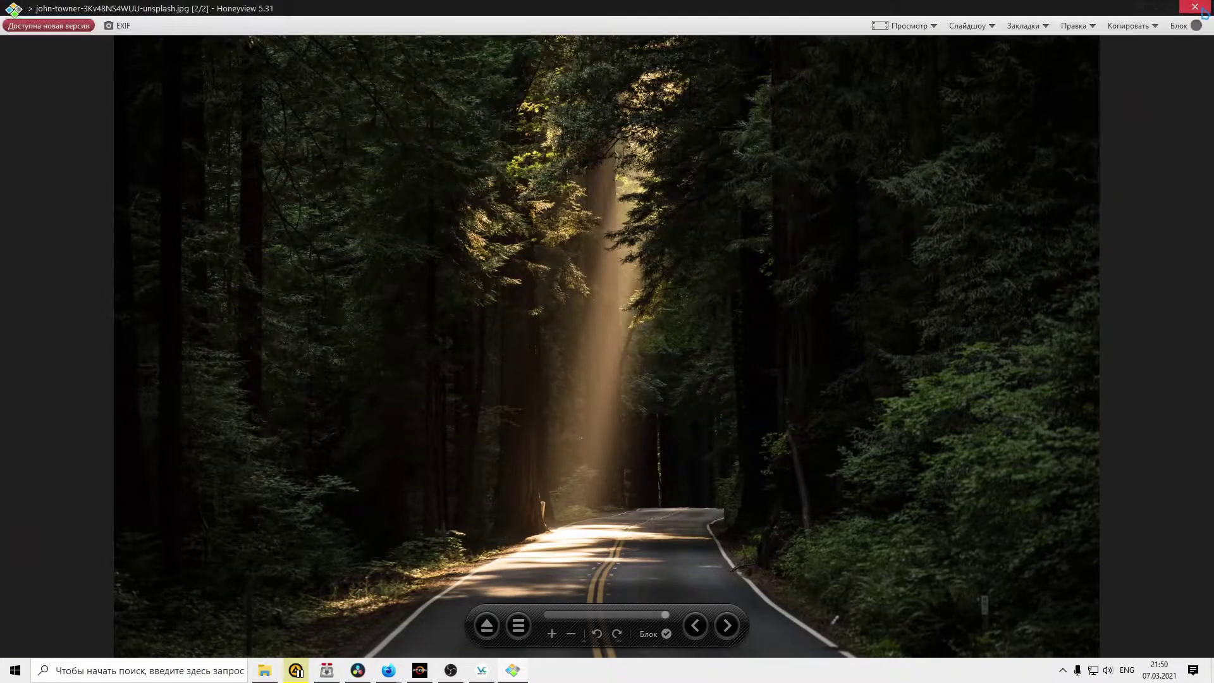
{"action": "key", "text": "Escape"}
{"action": "double_click", "coordinate": [441, 298]}
{"action": "left_click", "coordinate": [923, 60]}
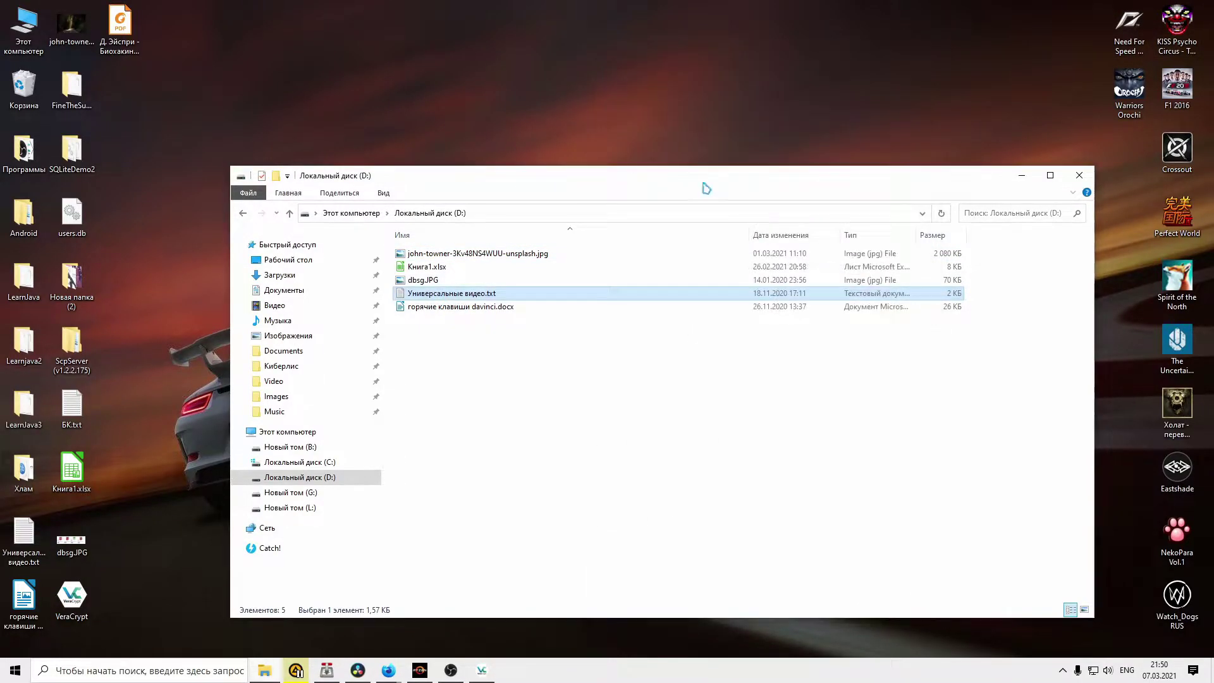
Dismount the container mounted on drive D: in VeraCrypt
{"action": "left_click", "coordinate": [244, 215]}
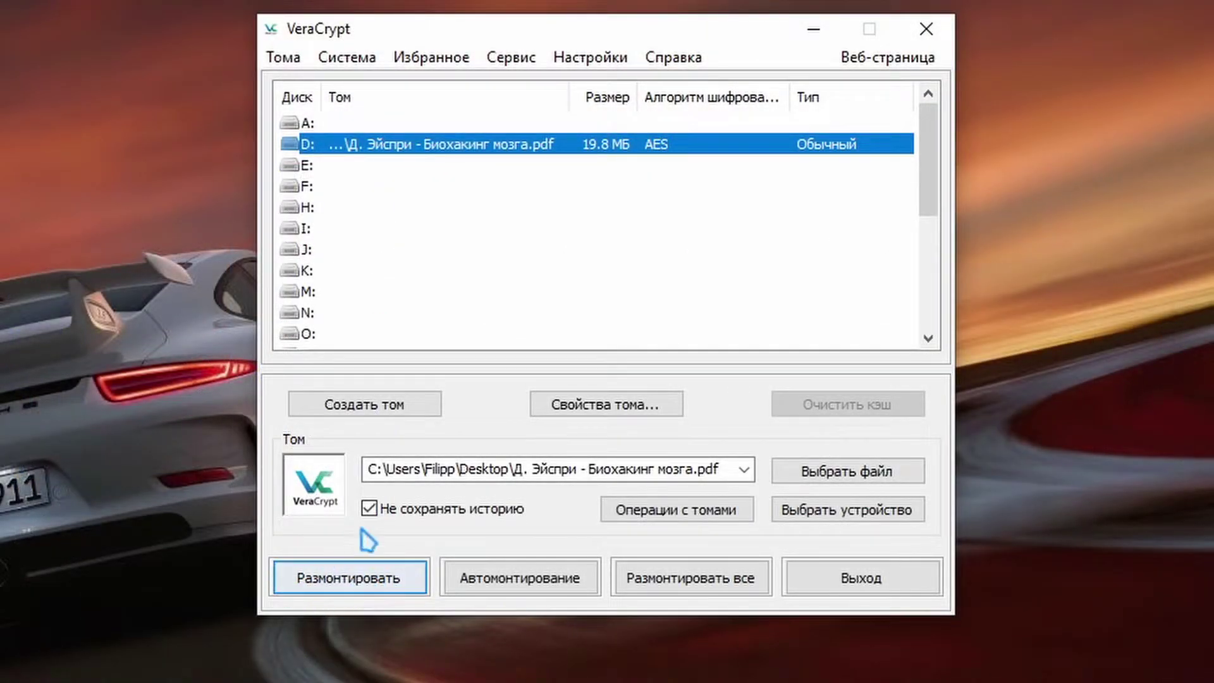
{"action": "left_click", "coordinate": [417, 581]}
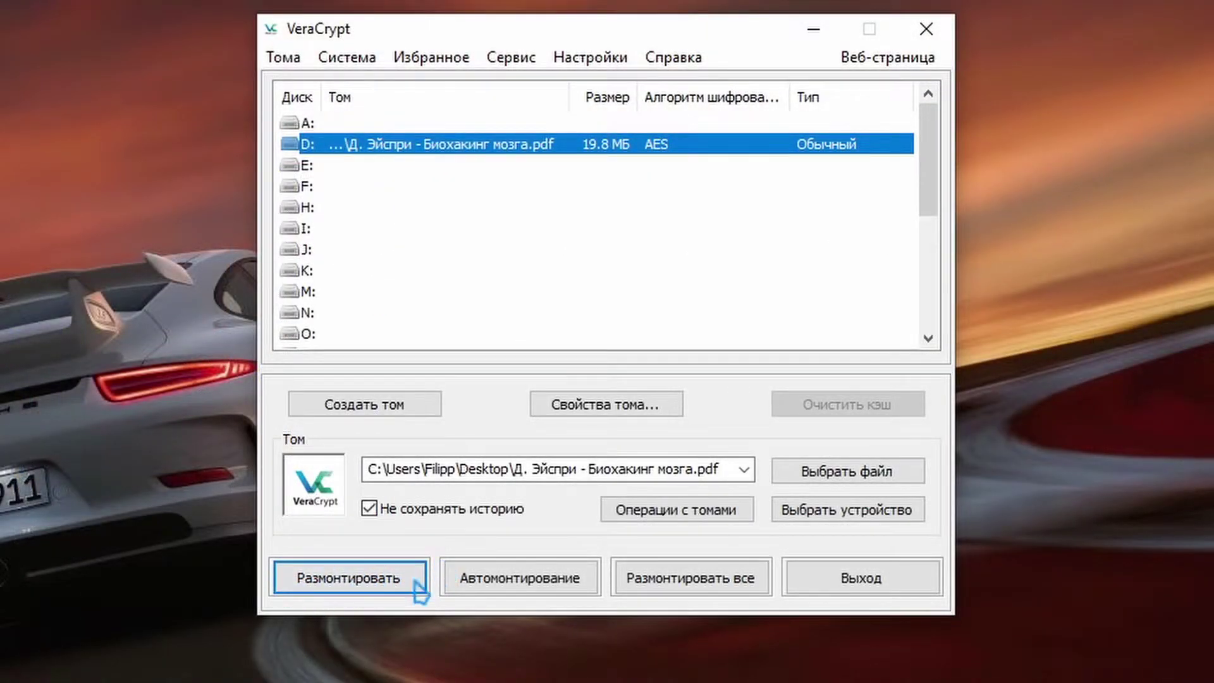
{"action": "left_click", "coordinate": [176, 124]}
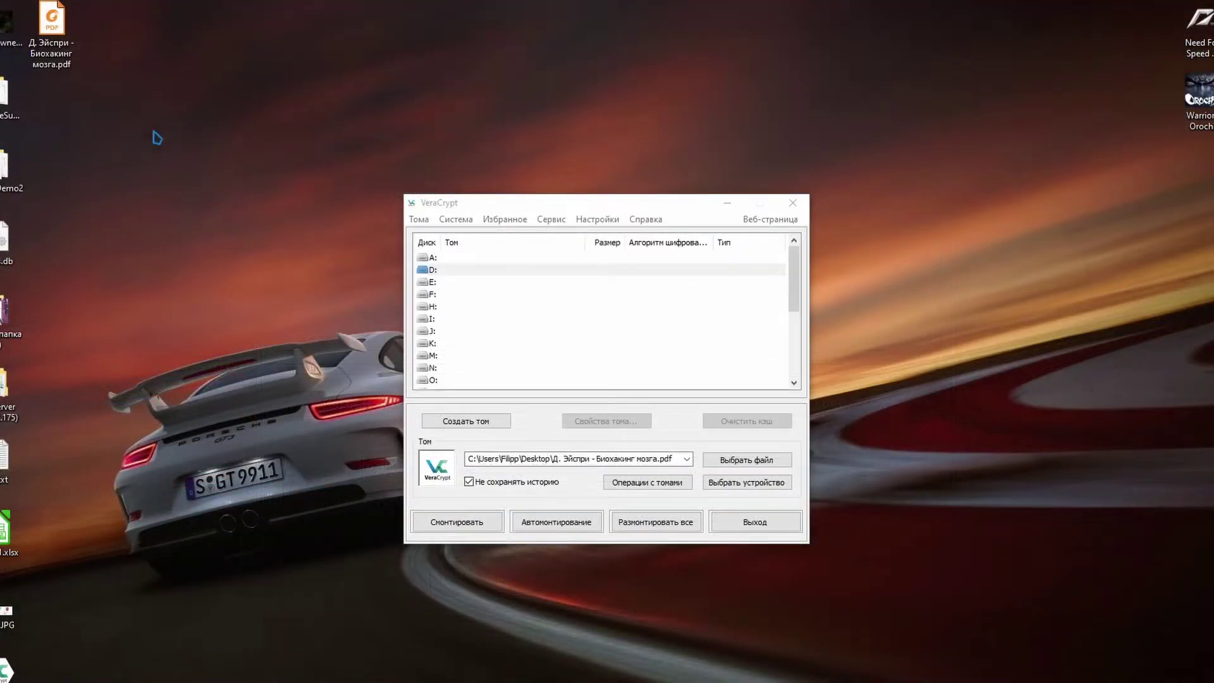
Try opening the disguised desktop PDF in Foxit Reader and dismiss the format error
{"action": "double_click", "coordinate": [52, 25]}
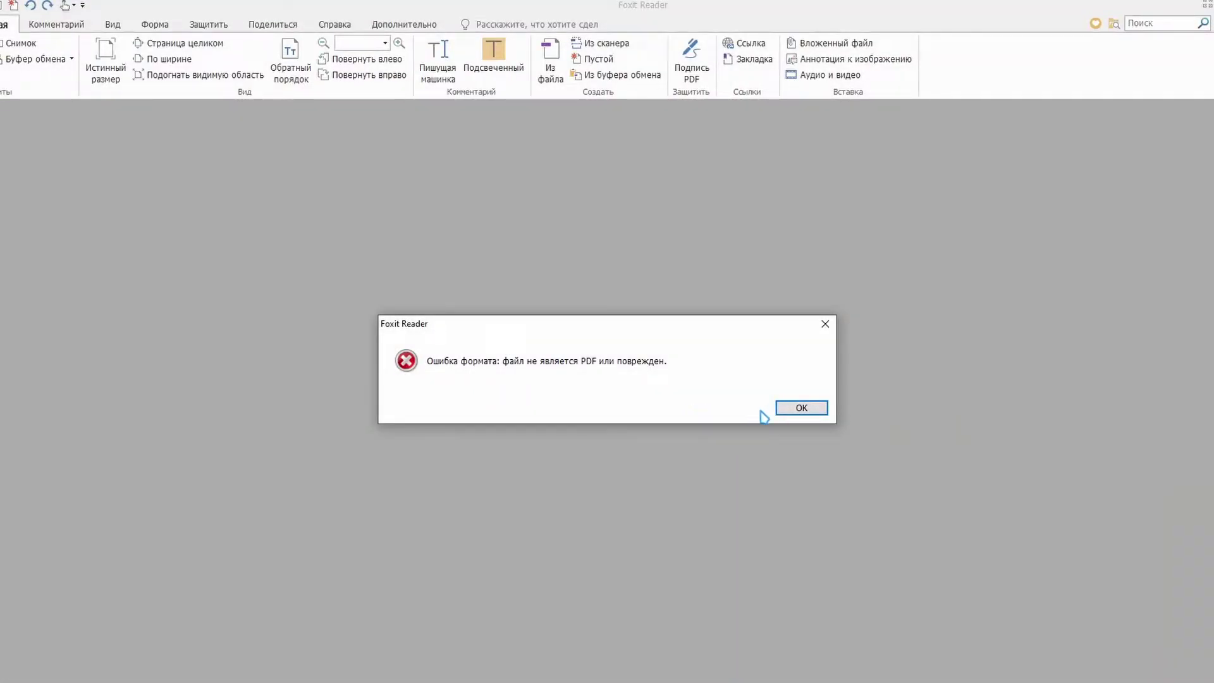
{"action": "left_click", "coordinate": [796, 409]}
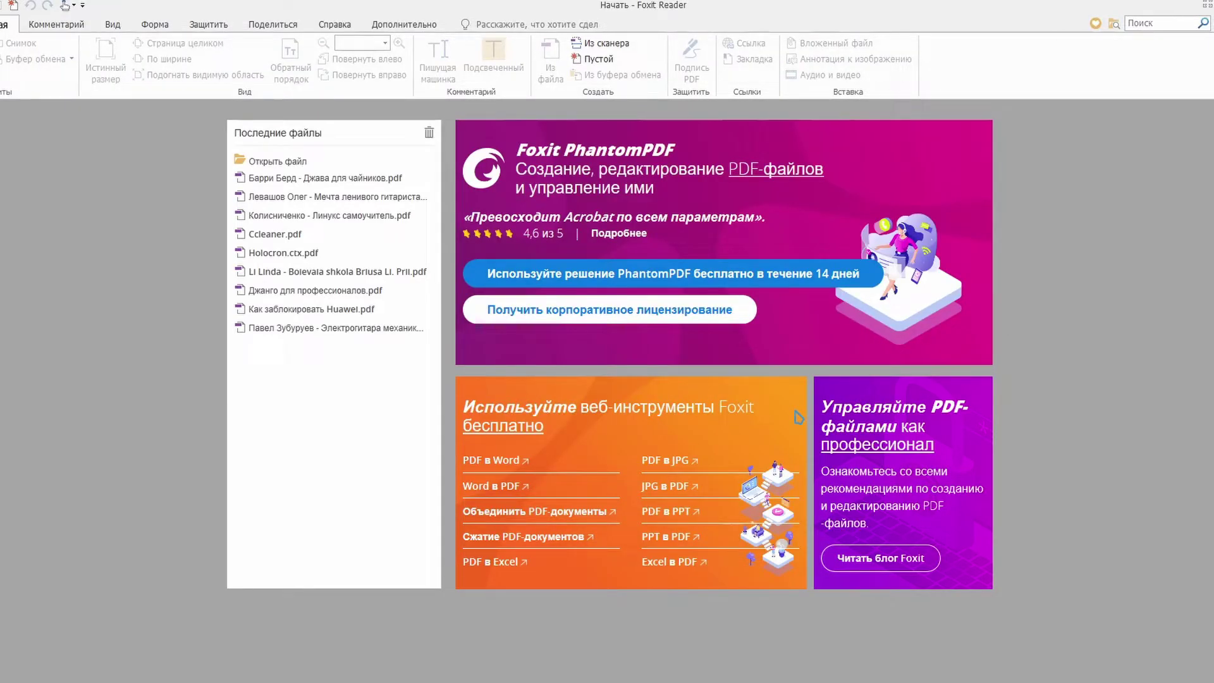